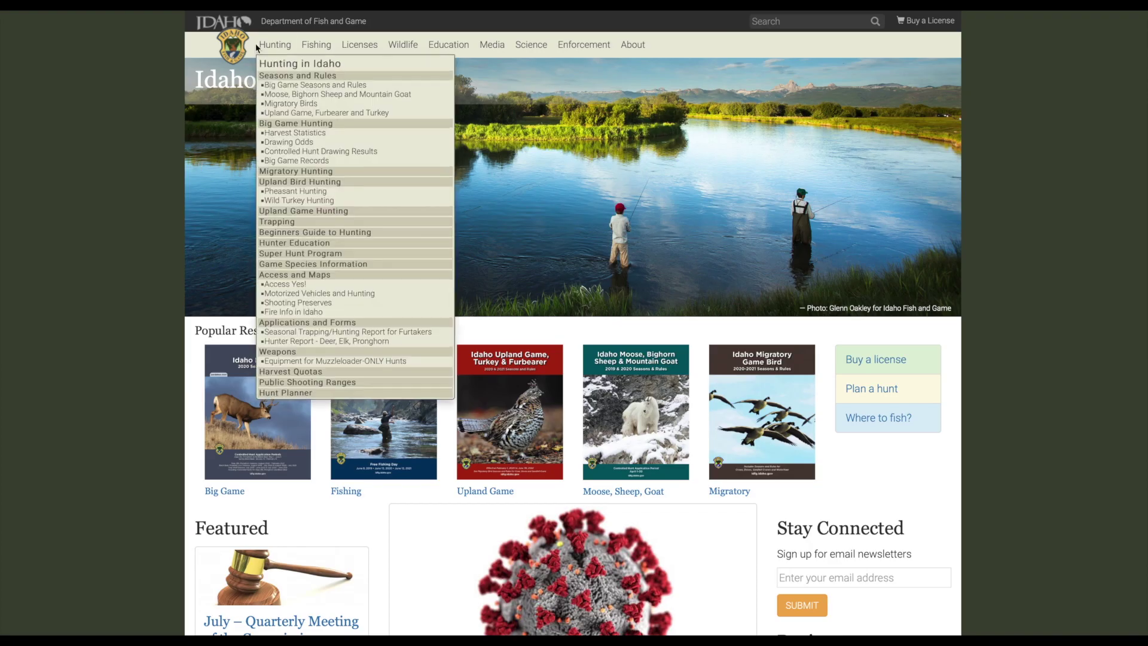
Open the Hunt Planner Map Center from the hunting resources and bring southern and central Idaho into view.
{"action": "left_click", "coordinate": [286, 394]}
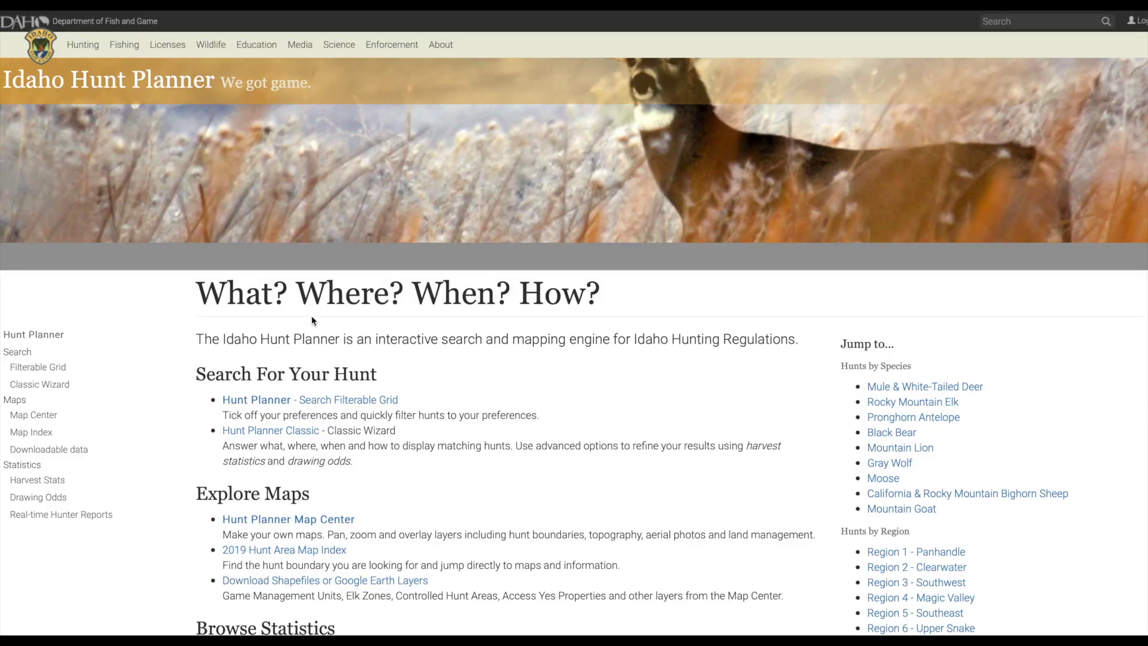
{"action": "left_click", "coordinate": [254, 522]}
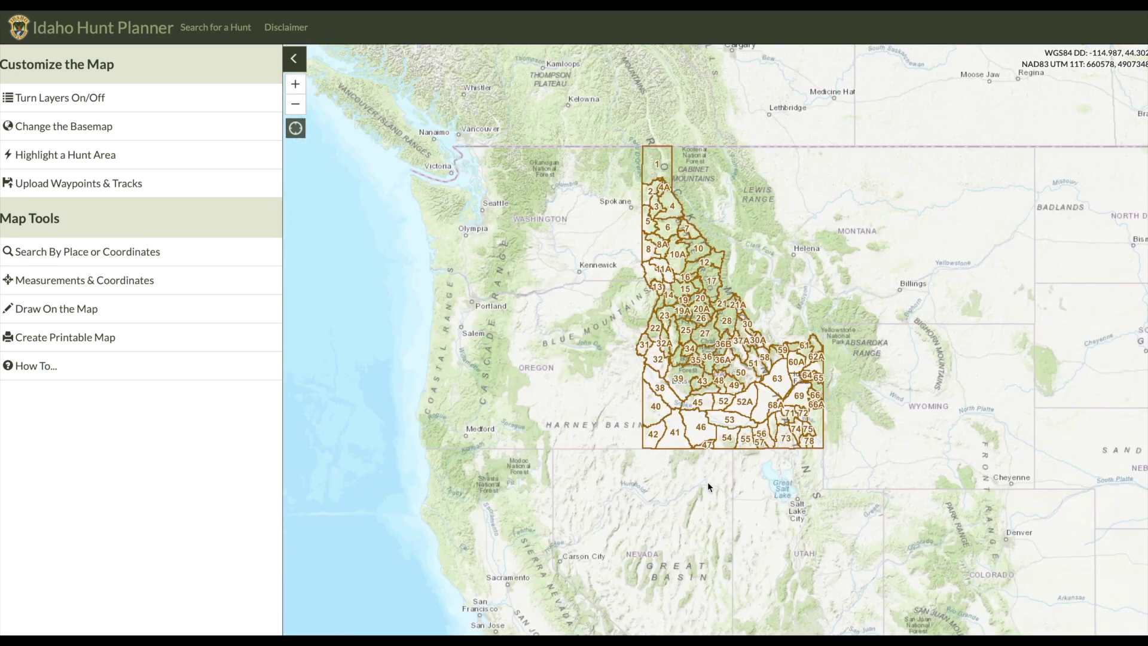
{"action": "left_click", "coordinate": [296, 85]}
{"action": "left_click", "coordinate": [296, 85]}
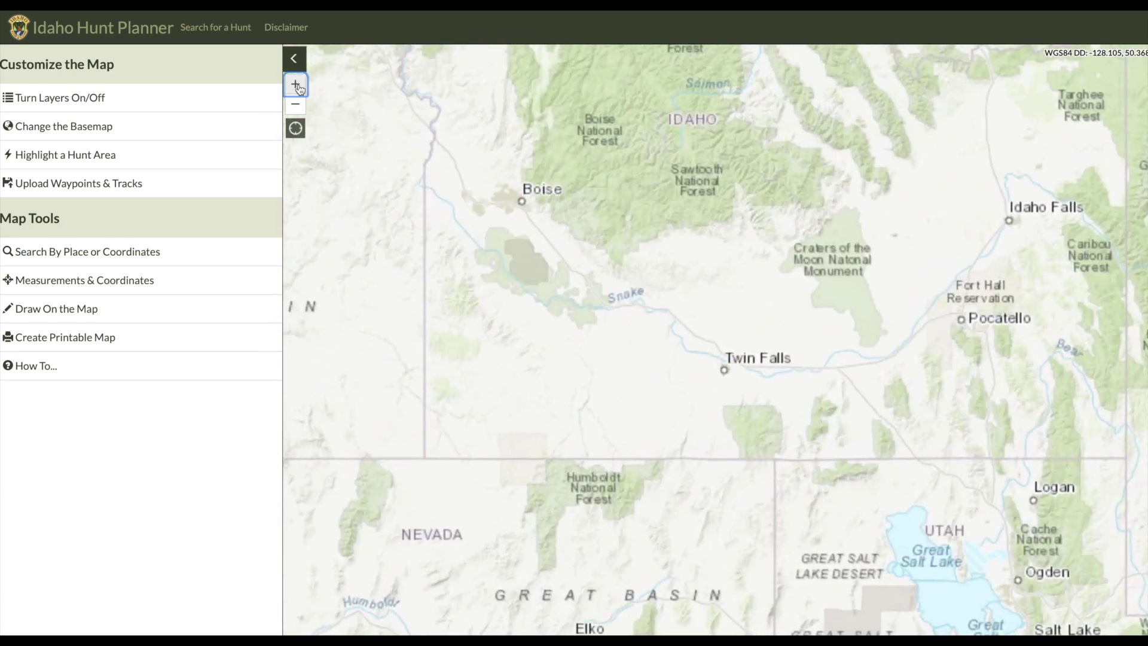
{"action": "left_click_drag", "start_coordinate": [715, 188], "coordinate": [597, 384]}
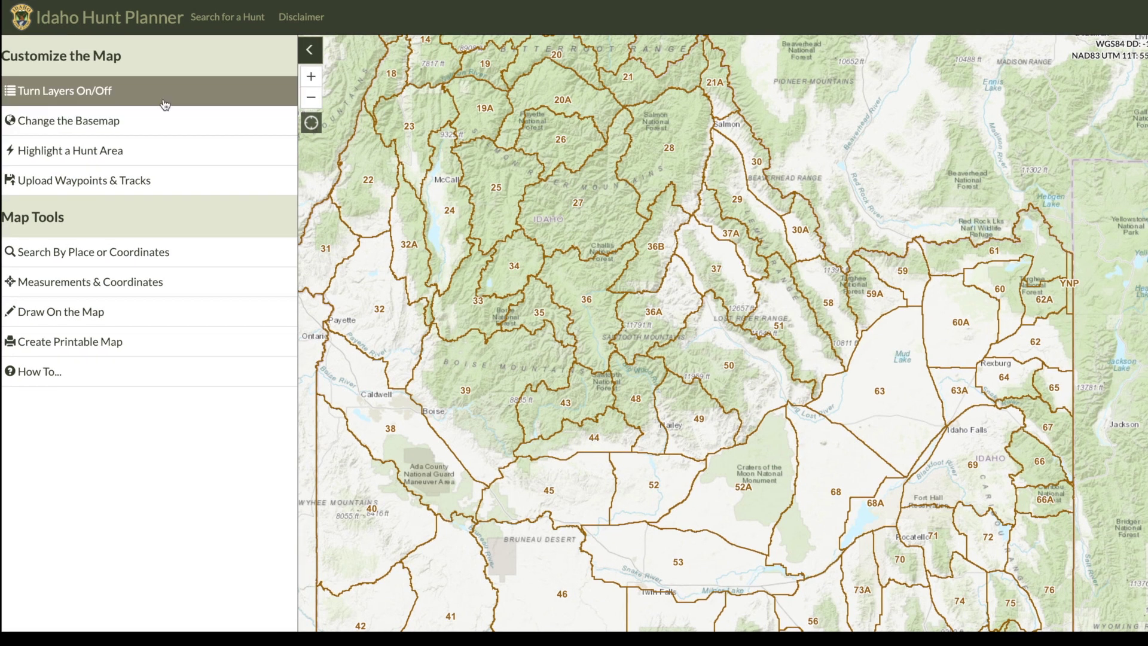
Preview the Elk Management Zones among the hunt-related layers, and hide them again so only Game Management Units are shown.
{"action": "left_click", "coordinate": [38, 98]}
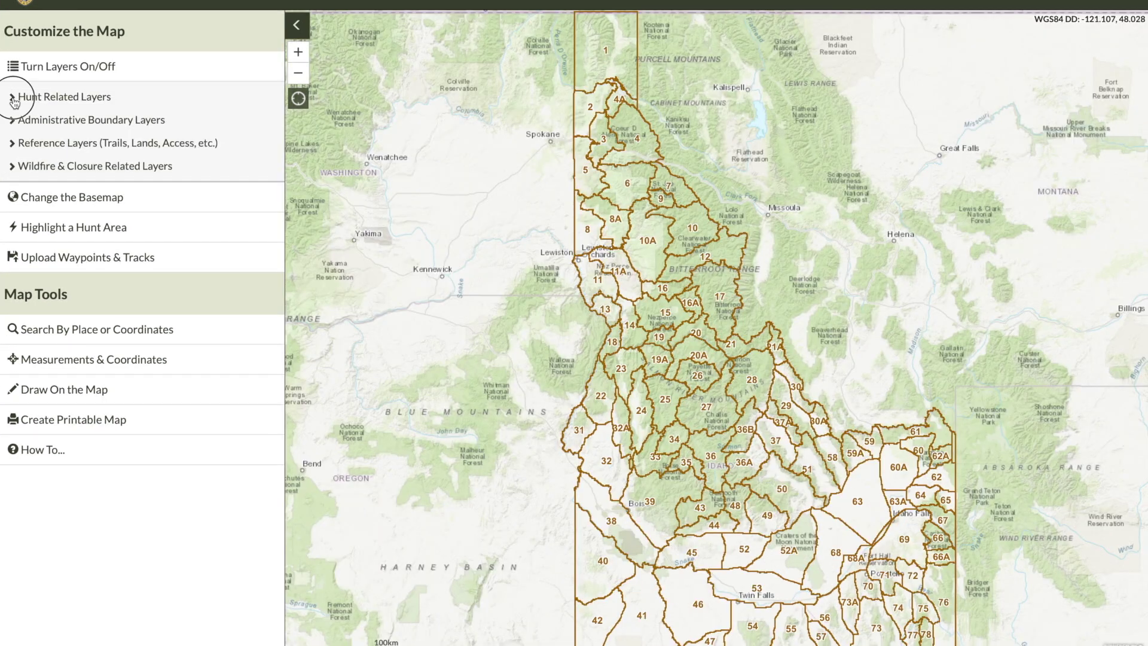
{"action": "left_click", "coordinate": [13, 99]}
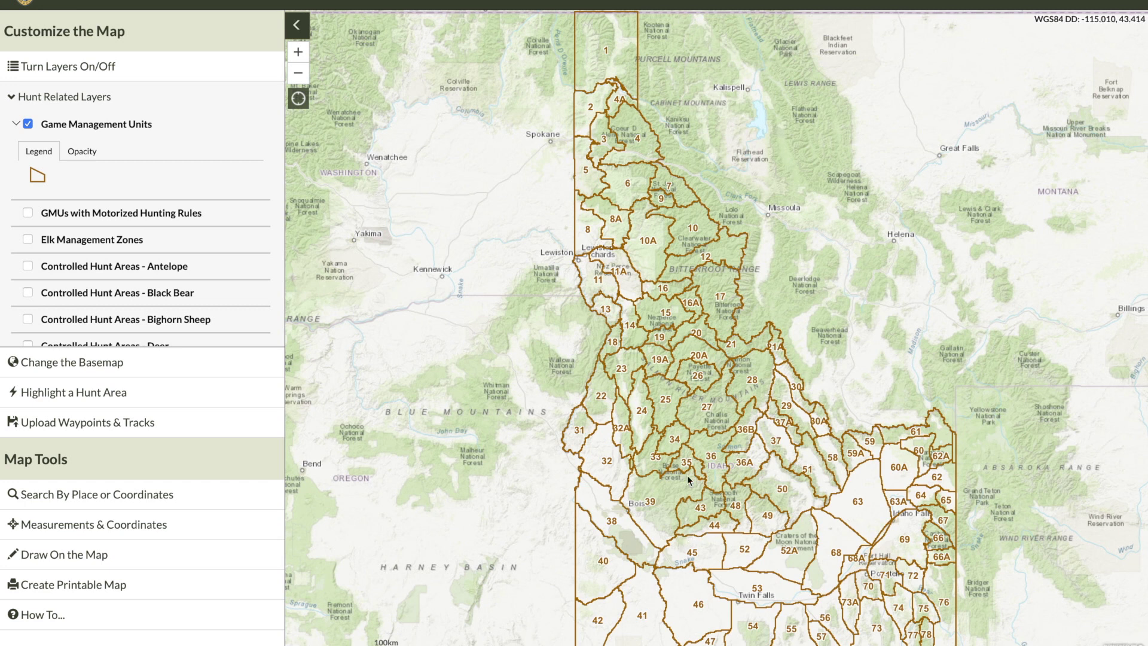
{"action": "left_click", "coordinate": [28, 241]}
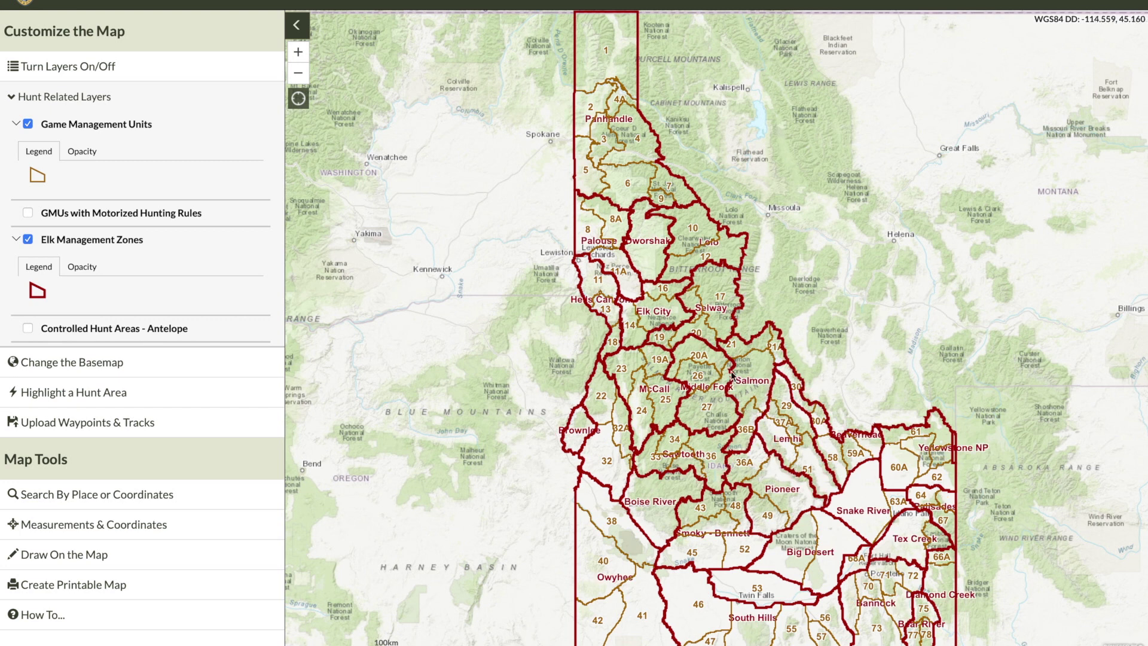
{"action": "left_click", "coordinate": [28, 239]}
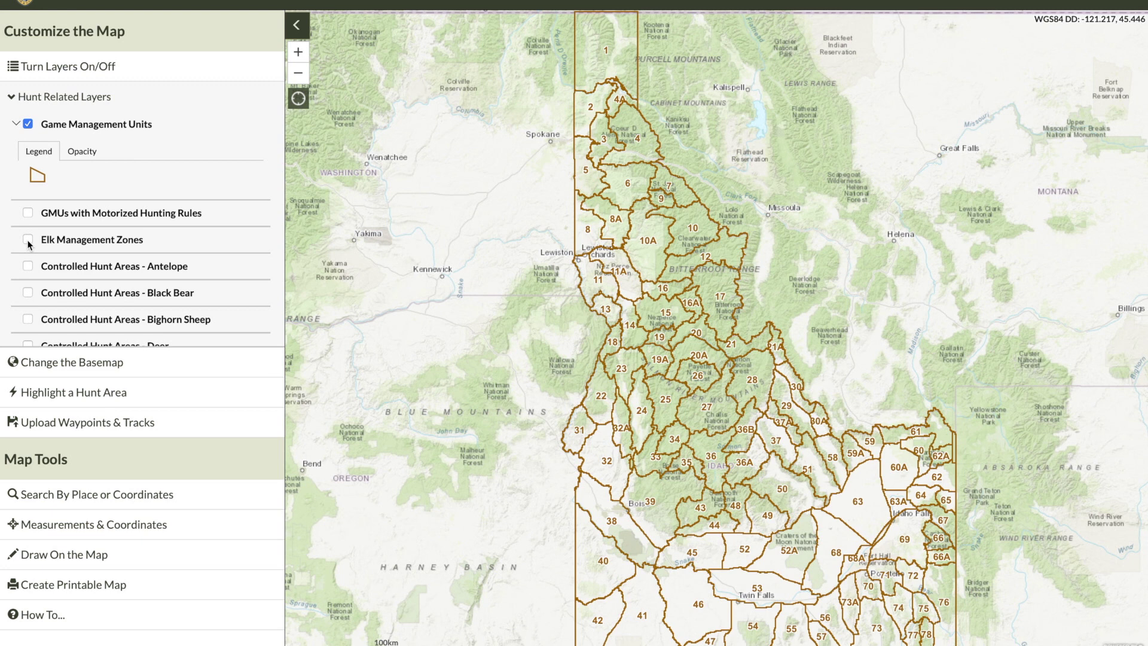
{"action": "left_click", "coordinate": [17, 125]}
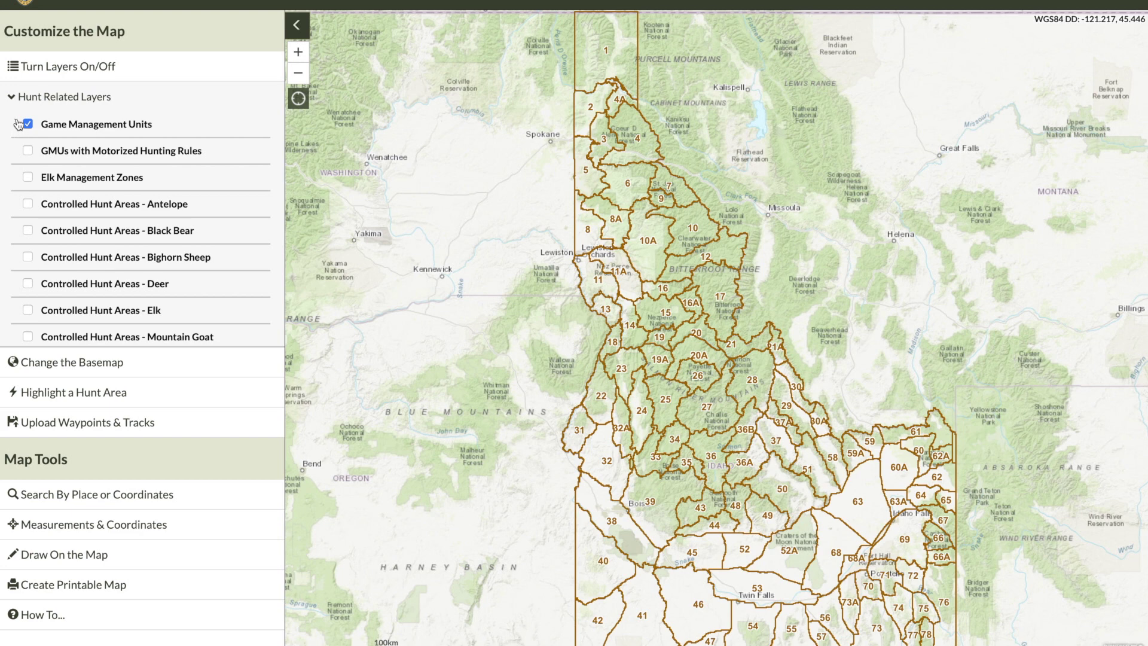
{"action": "left_click", "coordinate": [15, 105]}
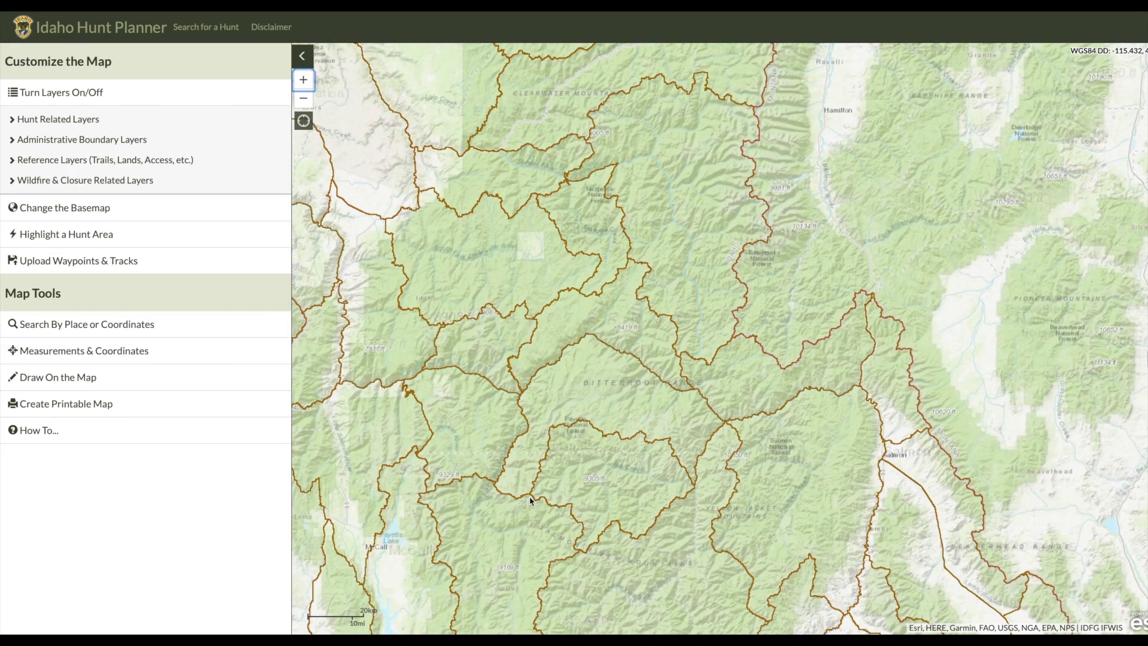
Turn on the Roads & Trails reference layer for the units around Boise and show its legend.
{"action": "left_click_drag", "start_coordinate": [604, 281], "coordinate": [674, 161]}
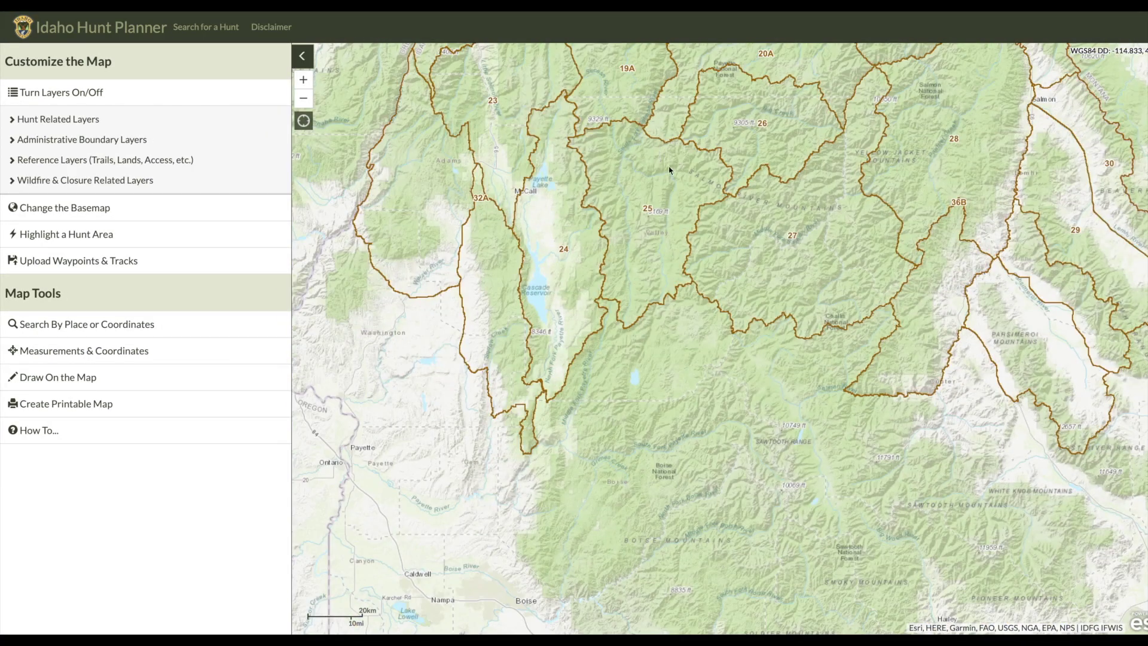
{"action": "left_click_drag", "start_coordinate": [530, 409], "coordinate": [608, 223]}
{"action": "left_click_drag", "start_coordinate": [688, 354], "coordinate": [554, 292]}
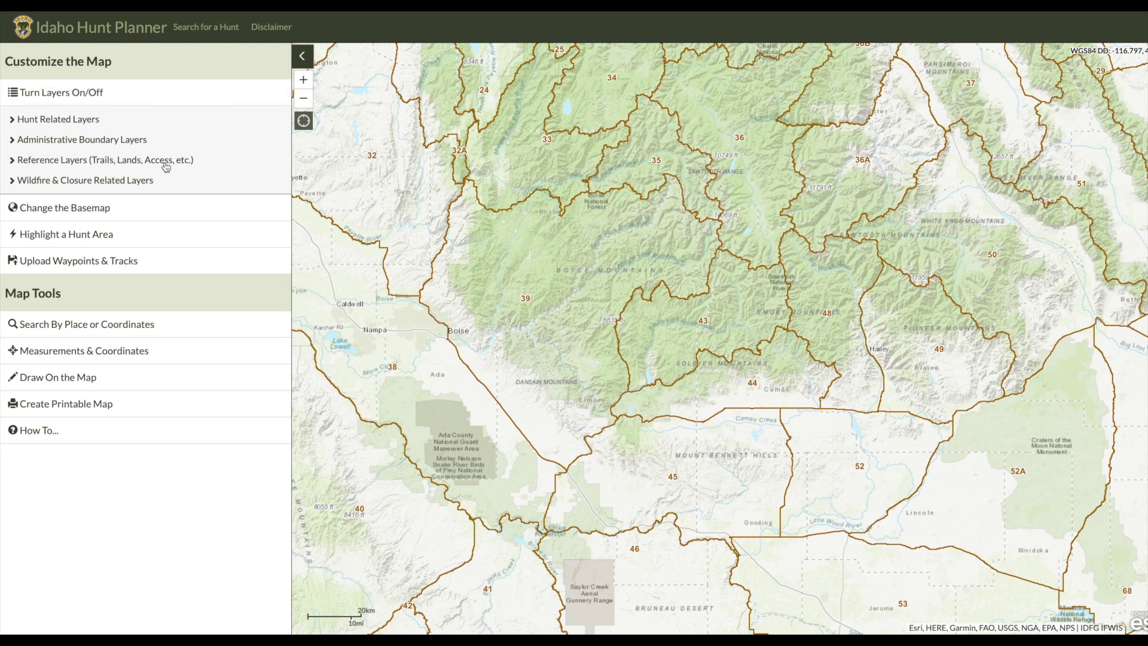
{"action": "left_click", "coordinate": [17, 165]}
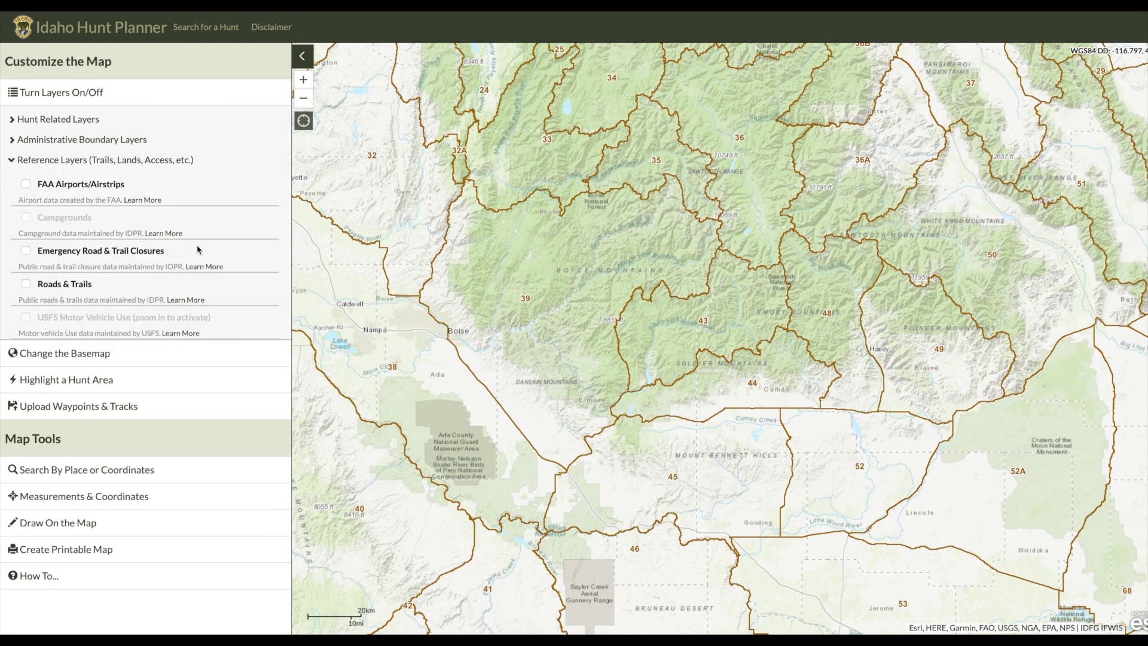
{"action": "left_click", "coordinate": [25, 284]}
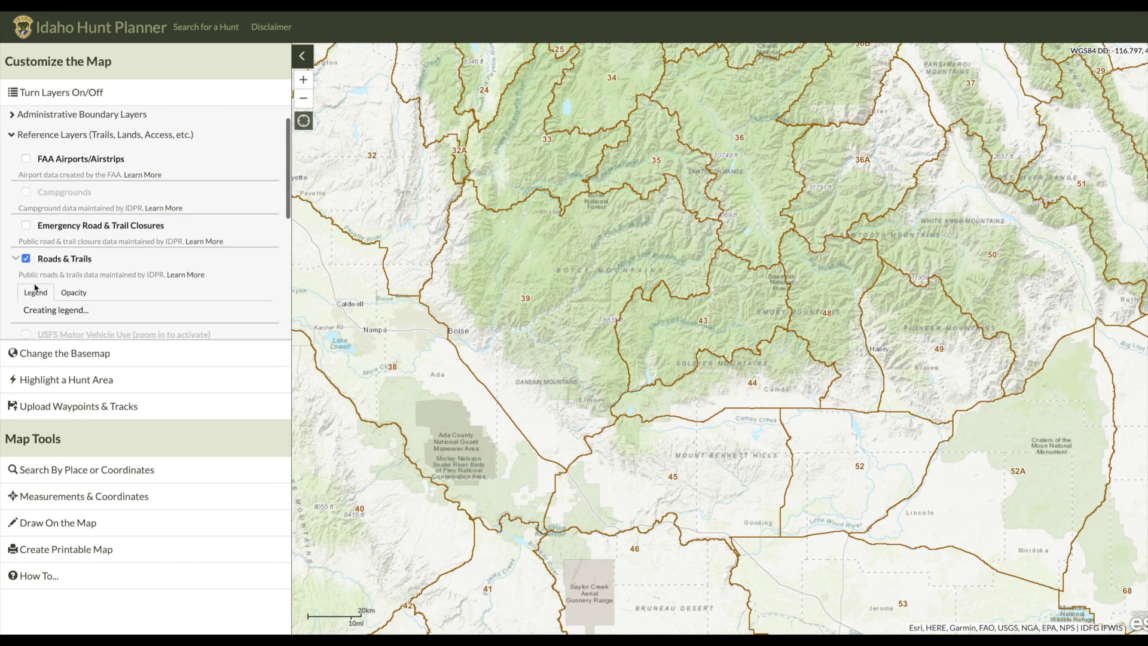
{"action": "scroll", "coordinate": [48, 268], "scroll_direction": "down", "scroll_amount": 1}
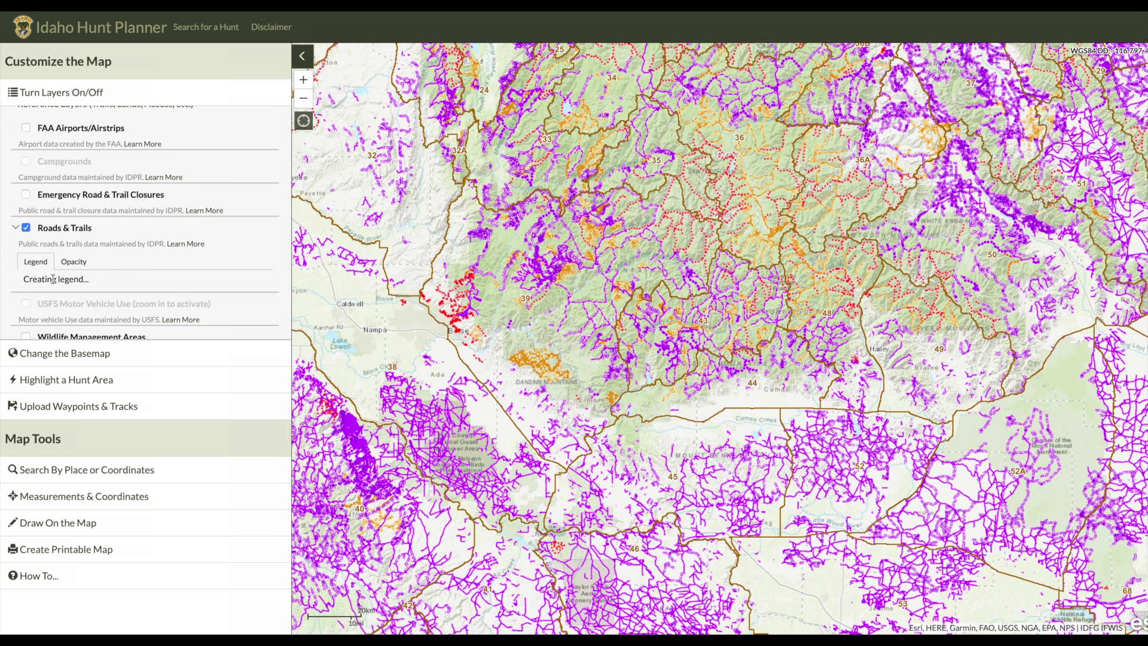
{"action": "scroll", "coordinate": [53, 279], "scroll_direction": "down", "scroll_amount": 1}
{"action": "left_click", "coordinate": [37, 244]}
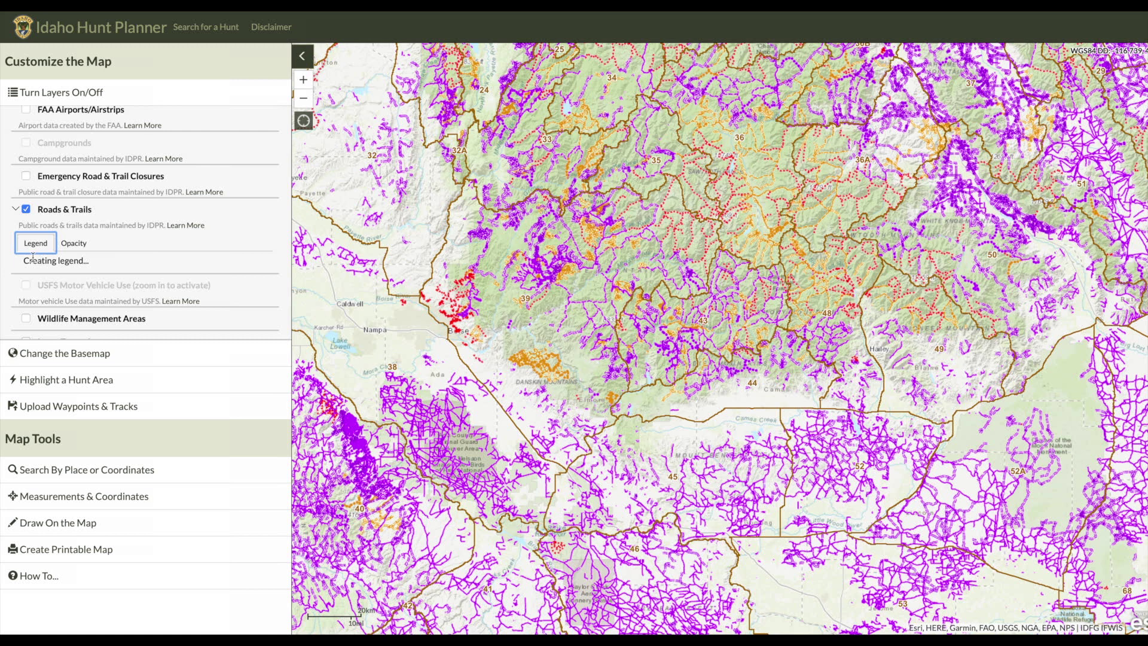
Add the Wildlife Management Areas and Access Yes! Properties layers to the map.
{"action": "scroll", "coordinate": [33, 257], "scroll_direction": "down", "scroll_amount": 2}
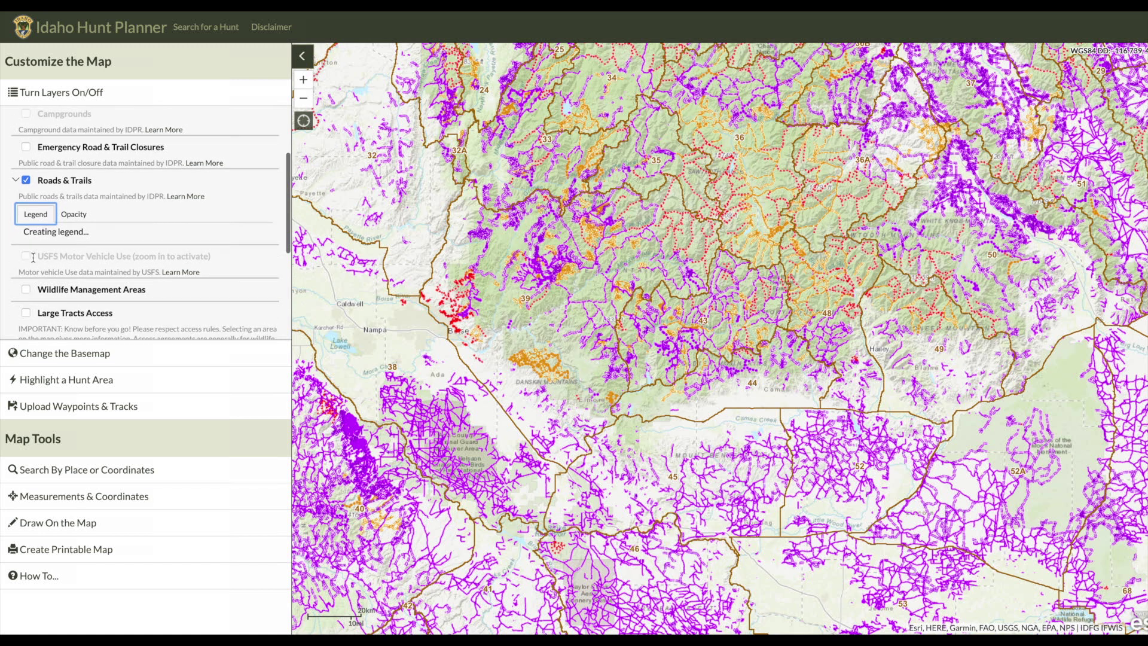
{"action": "scroll", "coordinate": [34, 260], "scroll_direction": "down", "scroll_amount": 2}
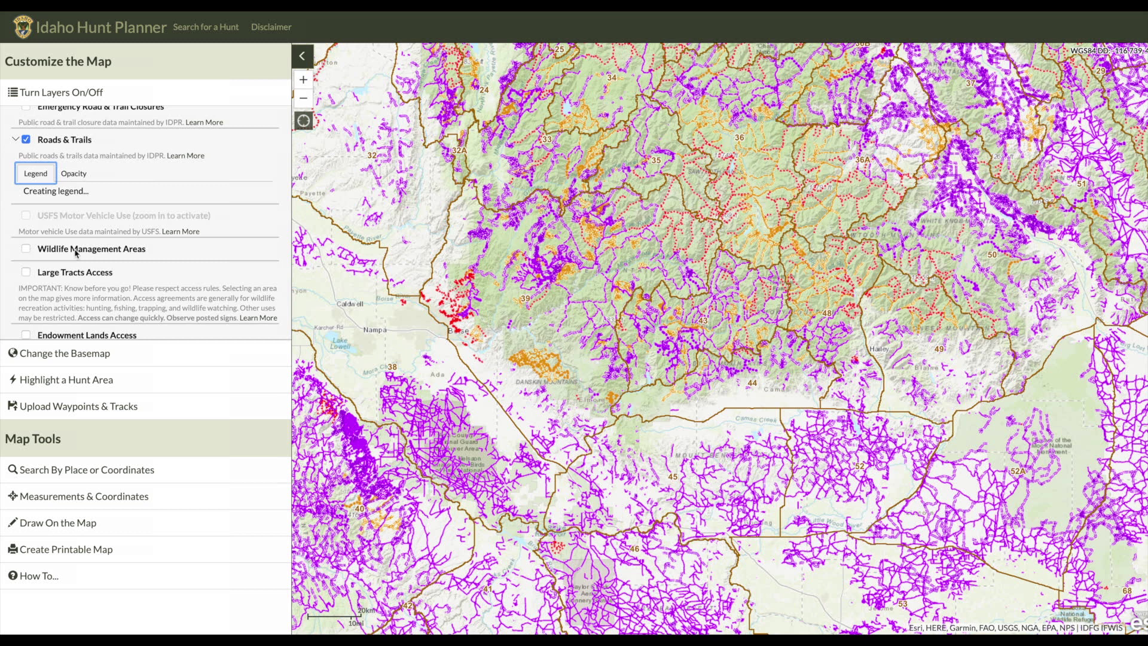
{"action": "left_click", "coordinate": [26, 249]}
{"action": "scroll", "coordinate": [60, 259], "scroll_direction": "down", "scroll_amount": 3}
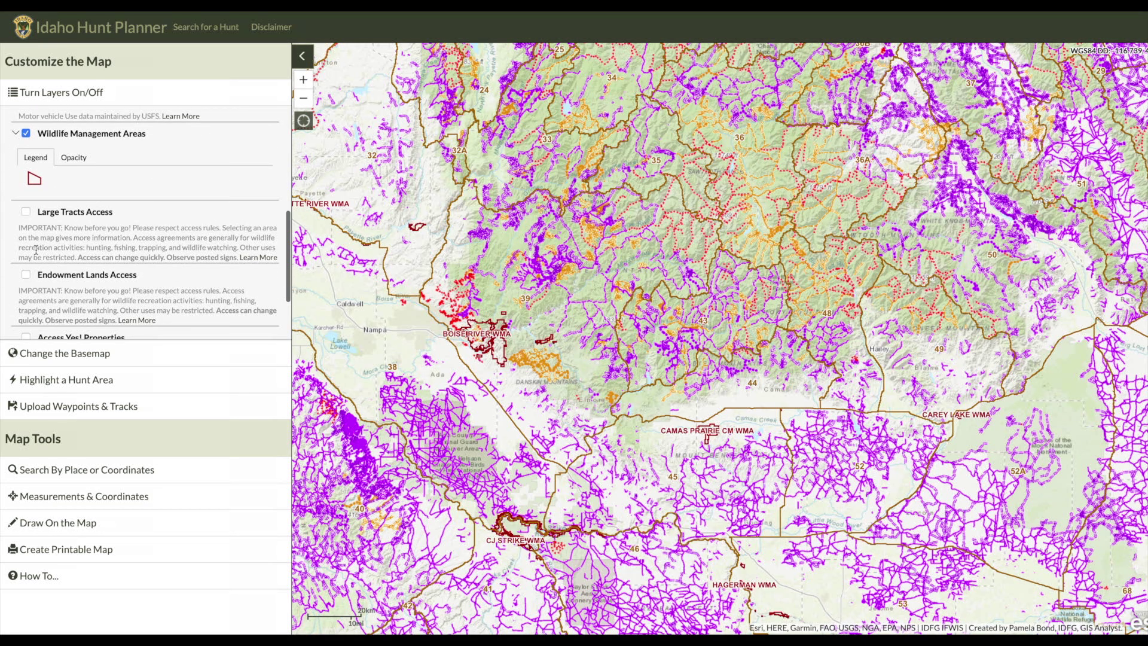
{"action": "scroll", "coordinate": [37, 247], "scroll_direction": "down", "scroll_amount": 2}
{"action": "left_click", "coordinate": [25, 304]}
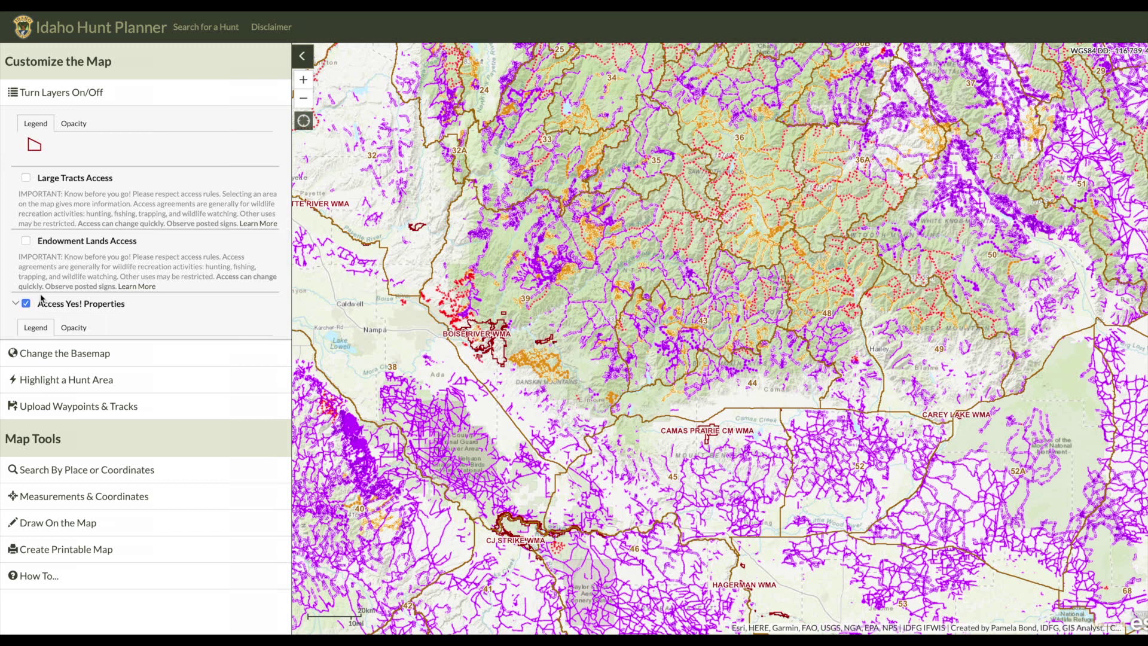
Add the Large Tracts Access and Endowment Lands Access layers to the map.
{"action": "left_click", "coordinate": [25, 178]}
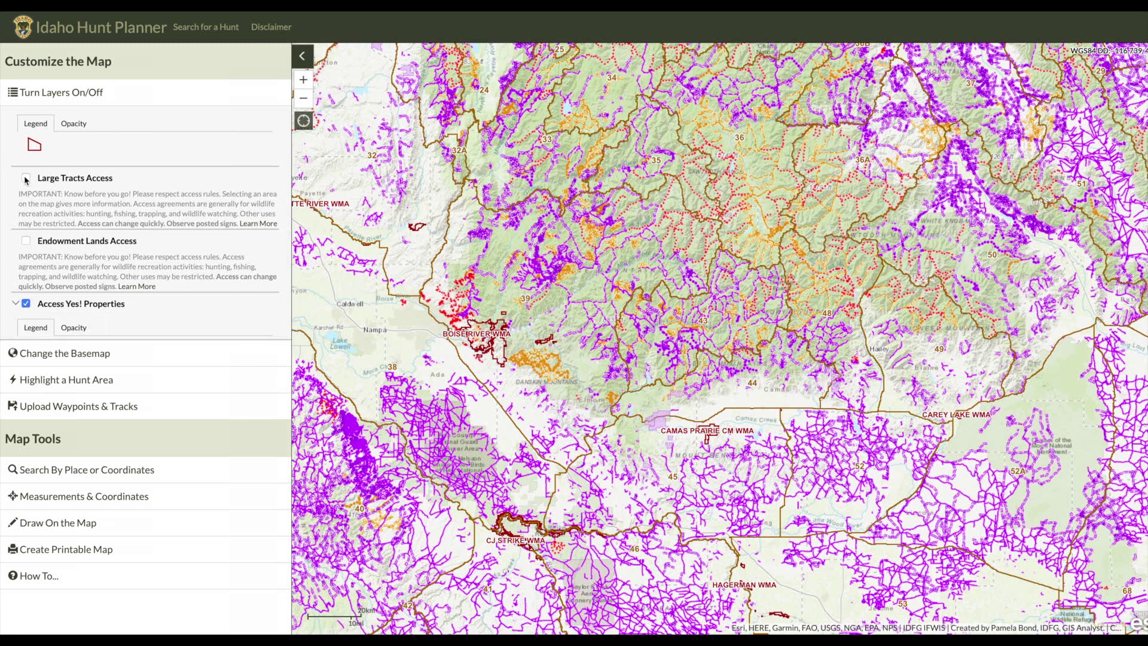
{"action": "scroll", "coordinate": [24, 284], "scroll_direction": "down", "scroll_amount": 1}
{"action": "scroll", "coordinate": [21, 286], "scroll_direction": "down", "scroll_amount": 1}
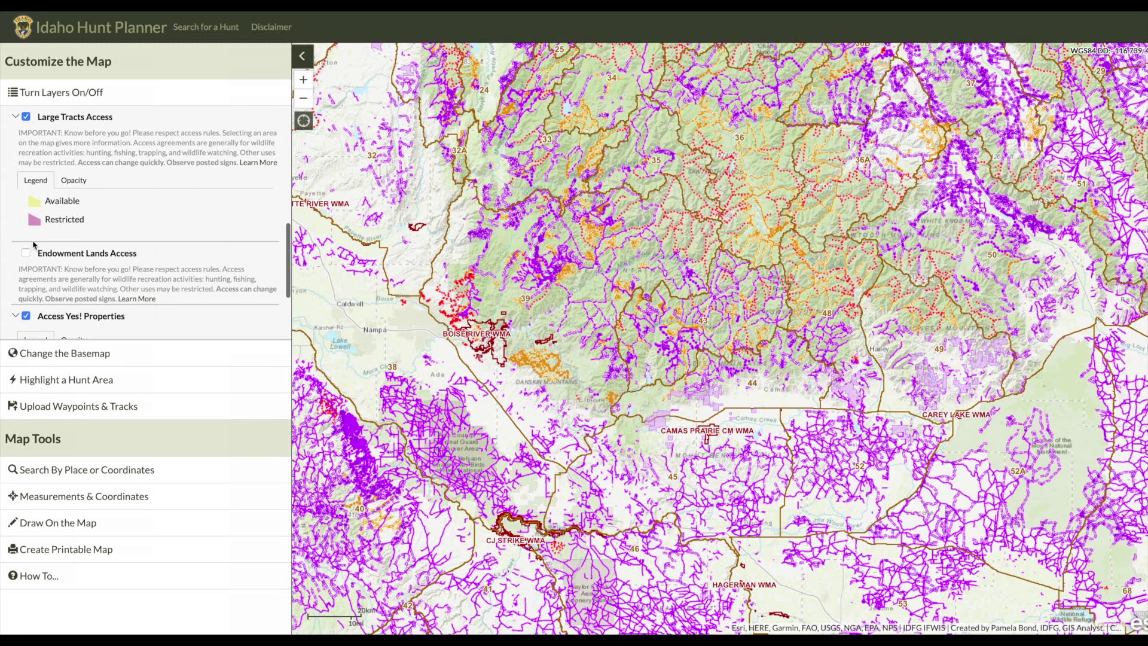
{"action": "left_click", "coordinate": [26, 254]}
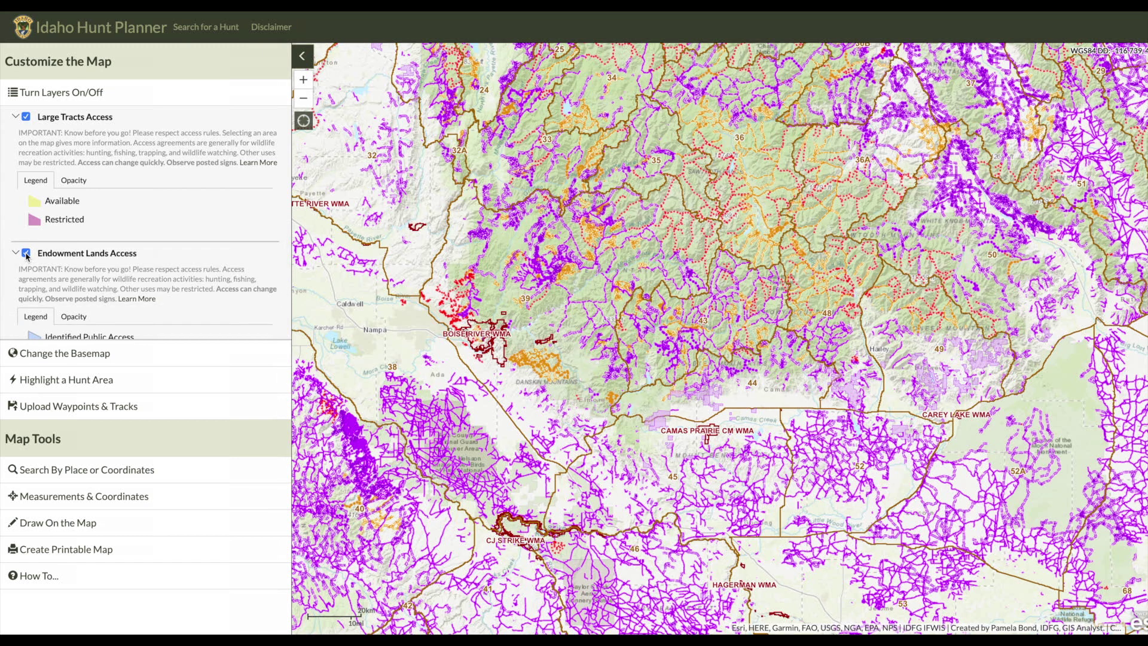
{"action": "scroll", "coordinate": [27, 256], "scroll_direction": "down", "scroll_amount": 1}
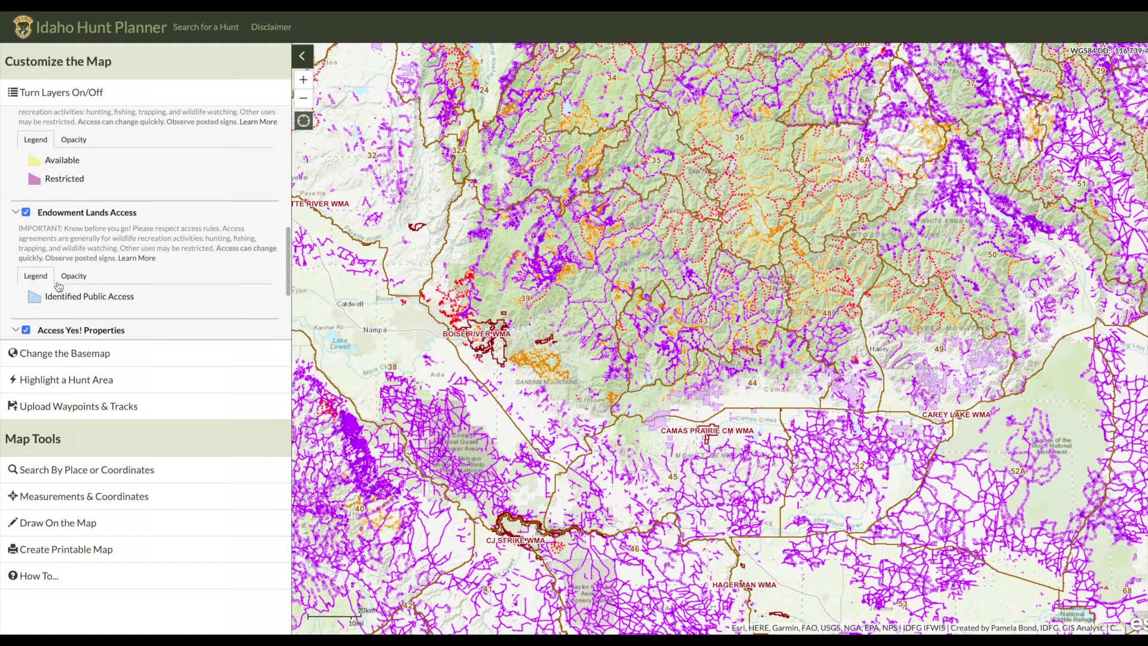
Turn on the State & Federal Land Management layer and lower its opacity to slightly above 50.
{"action": "scroll", "coordinate": [65, 274], "scroll_direction": "down", "scroll_amount": 3}
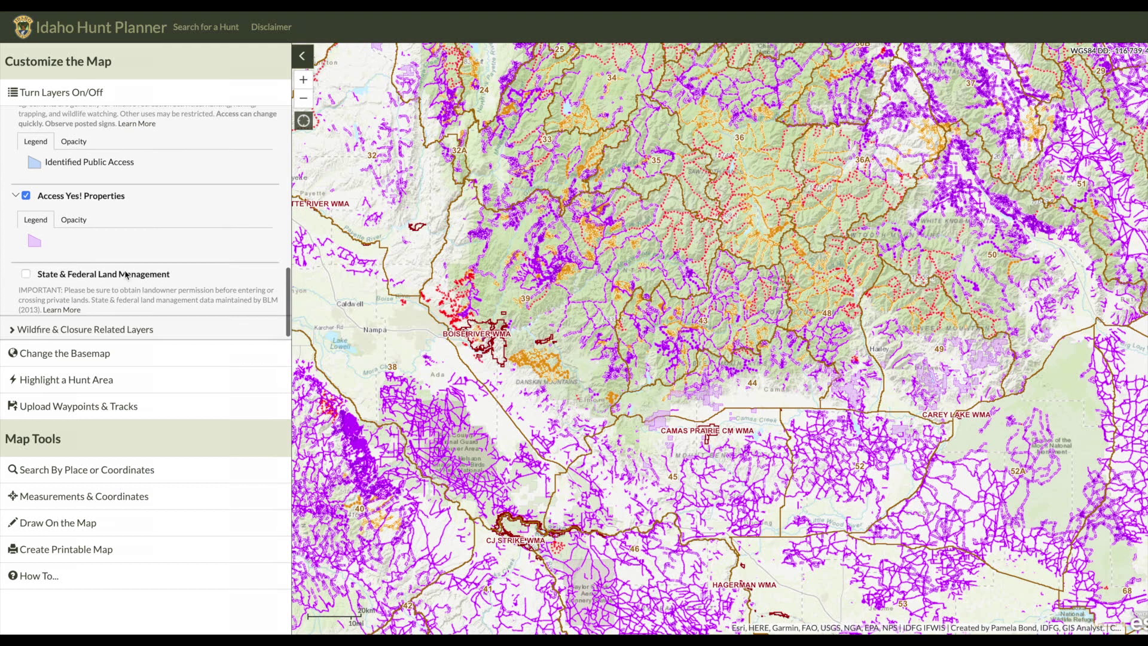
{"action": "left_click", "coordinate": [25, 275]}
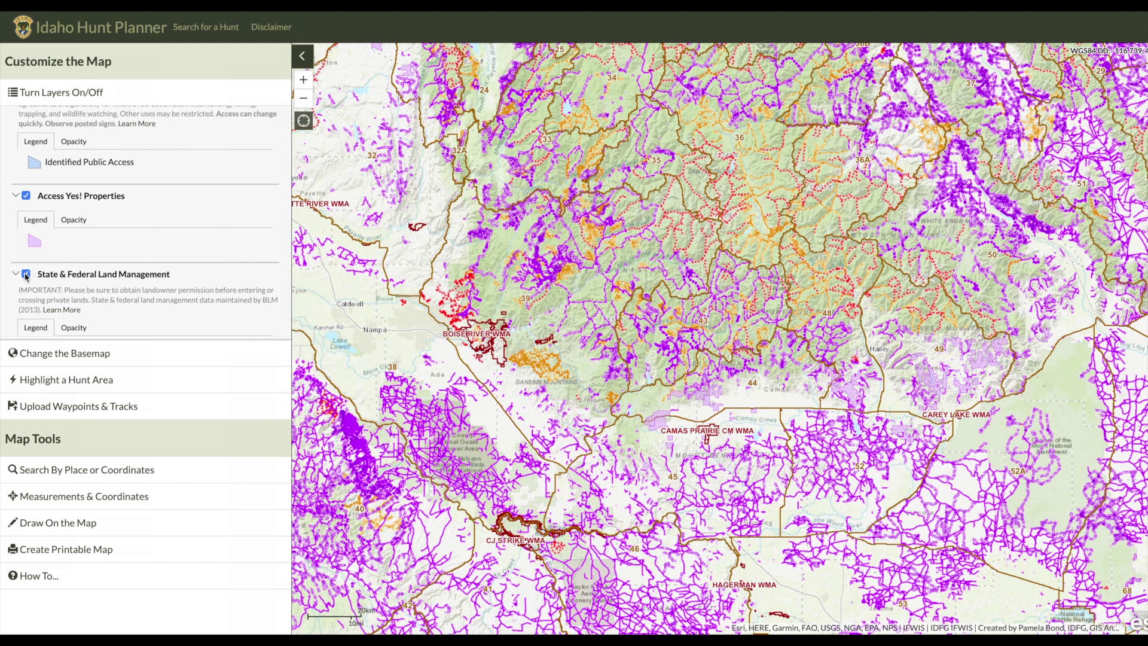
{"action": "scroll", "coordinate": [53, 276], "scroll_direction": "down", "scroll_amount": 2}
{"action": "scroll", "coordinate": [63, 258], "scroll_direction": "down", "scroll_amount": 1}
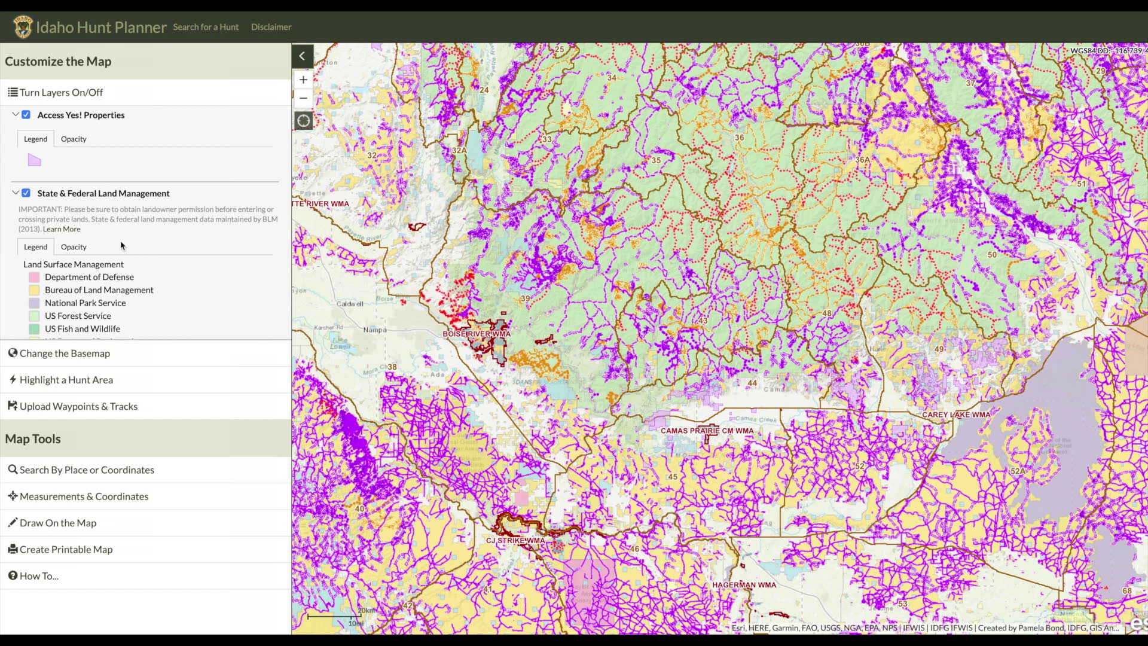
{"action": "left_click", "coordinate": [75, 249]}
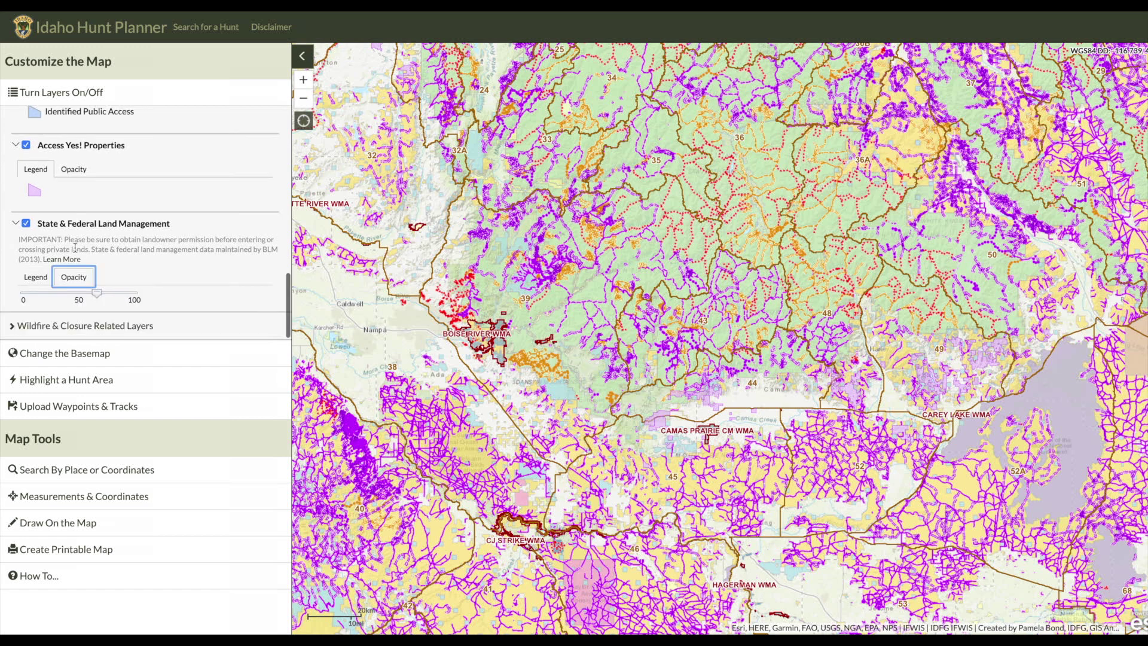
{"action": "mouse_move", "coordinate": [97, 293]}
{"action": "left_mouse_down"}
{"action": "mouse_move", "coordinate": [128, 295]}
{"action": "mouse_move", "coordinate": [36, 294]}
{"action": "mouse_move", "coordinate": [85, 293]}
{"action": "left_mouse_up"}
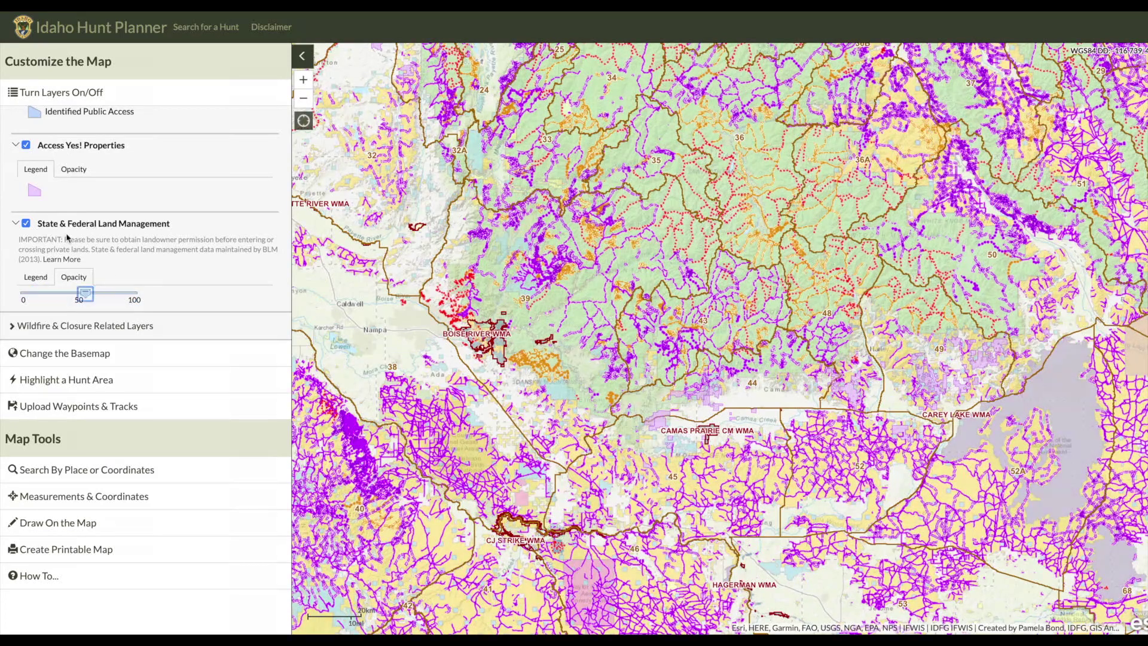
Examine the land around the Boise River WMA in unit 39 and mark that unit's partial-closure note in the season table.
{"action": "scroll", "coordinate": [34, 221], "scroll_direction": "up", "scroll_amount": 5}
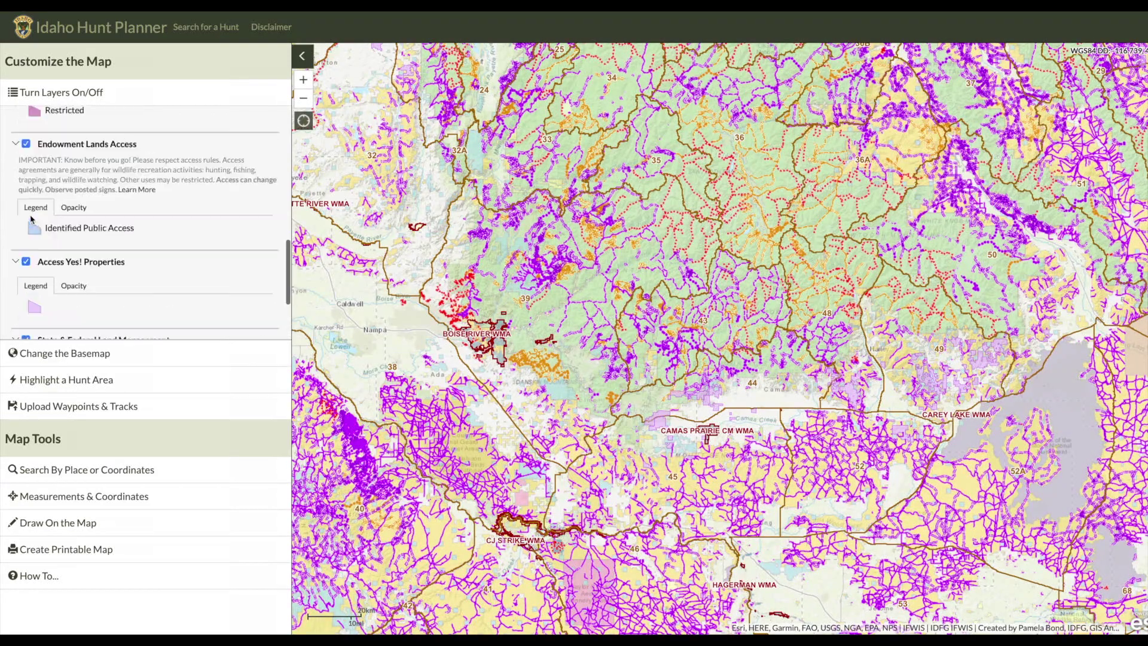
{"action": "scroll", "coordinate": [34, 221], "scroll_direction": "up", "scroll_amount": 2}
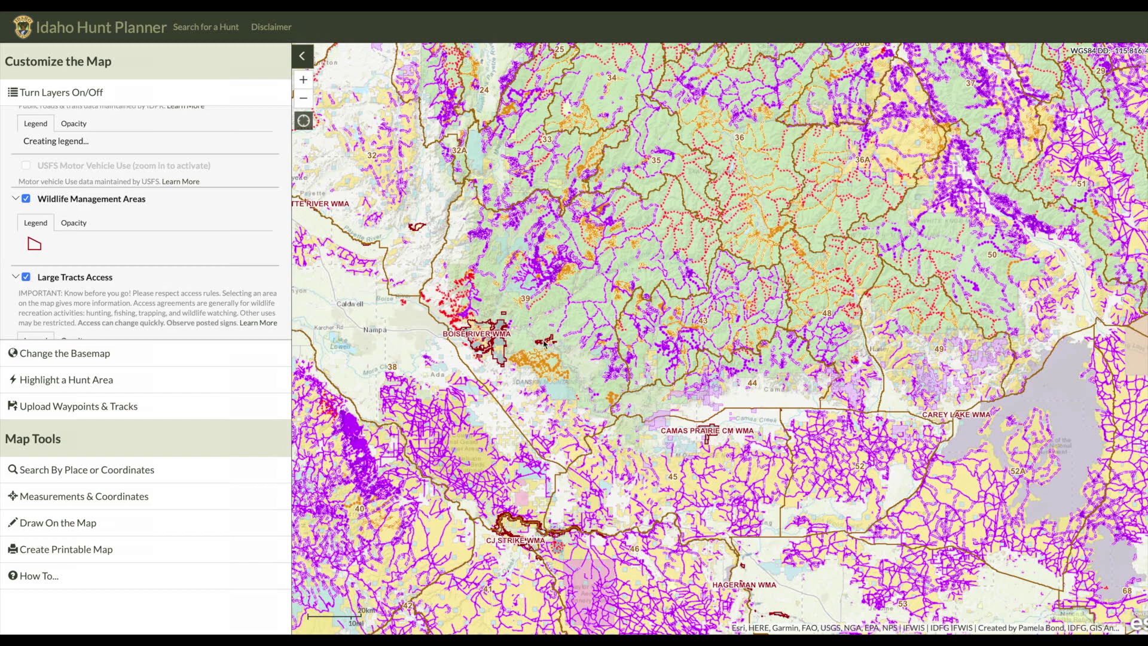
{"action": "scroll", "coordinate": [546, 341], "scroll_direction": "up", "scroll_amount": 1}
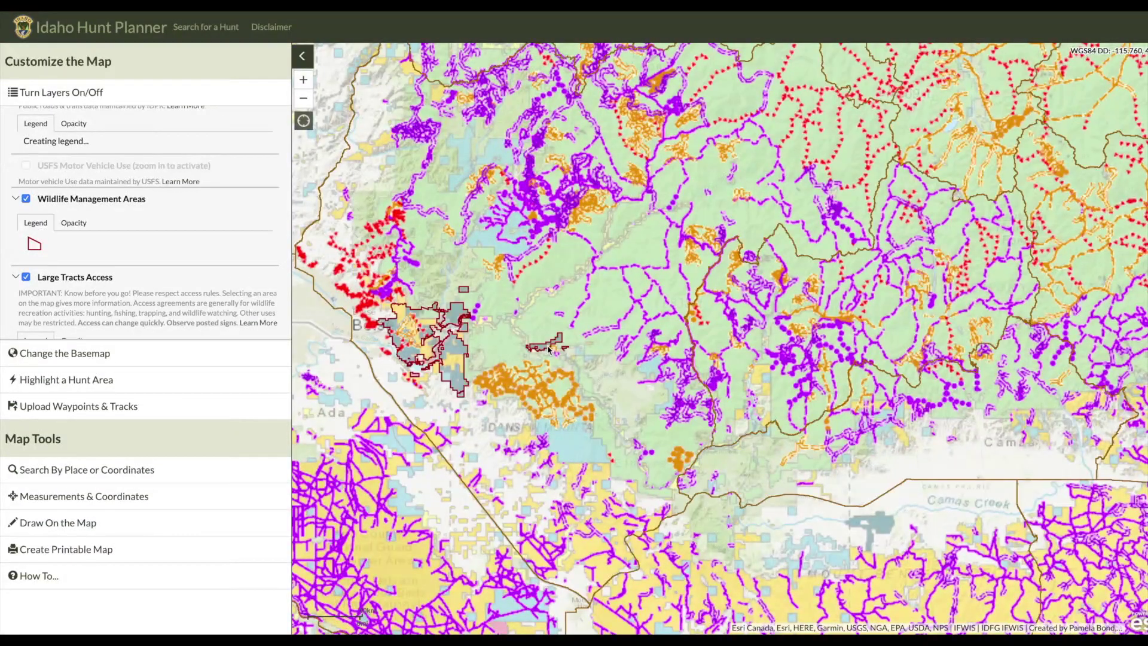
{"action": "scroll", "coordinate": [549, 349], "scroll_direction": "up", "scroll_amount": 1}
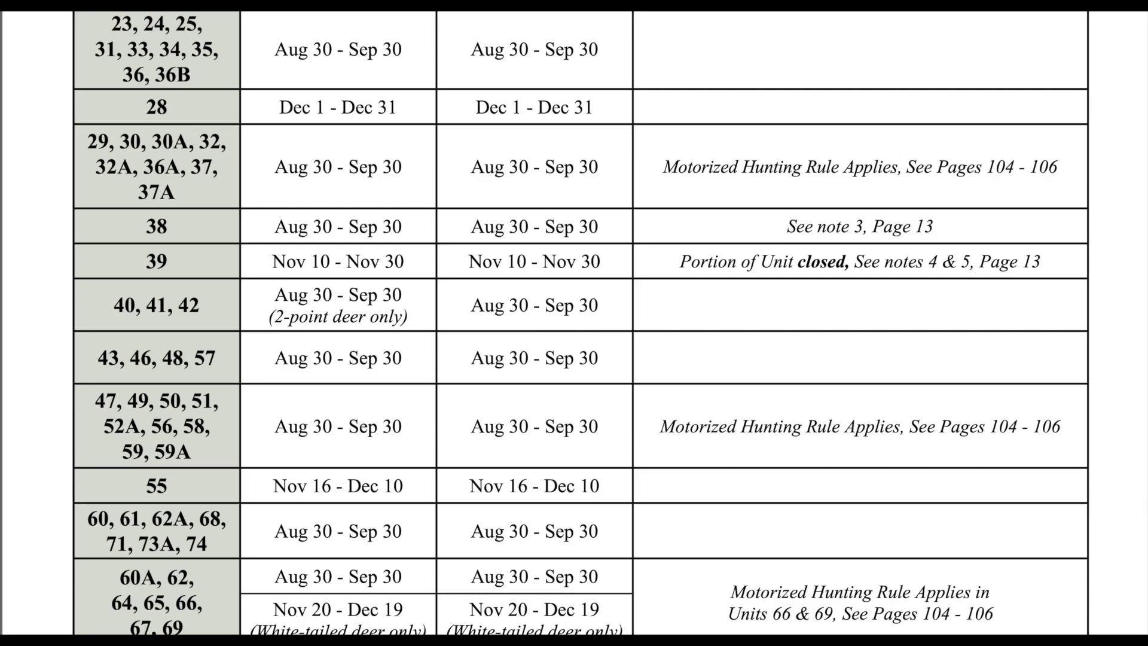
{"action": "left_click_drag", "start_coordinate": [681, 256], "coordinate": [1060, 258]}
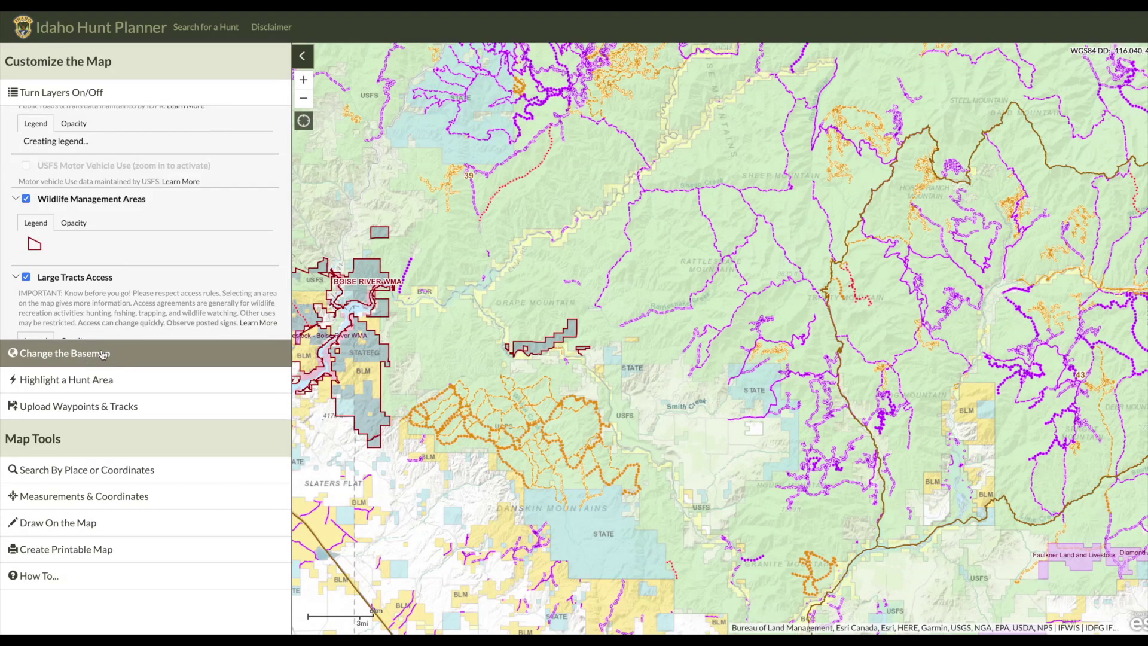
Try the USGS National Map, Esri Imagery w/Labels and Esri Satellite Imagery basemaps, and choose Esri Hi-Res World Topographic.
{"action": "left_click", "coordinate": [103, 354]}
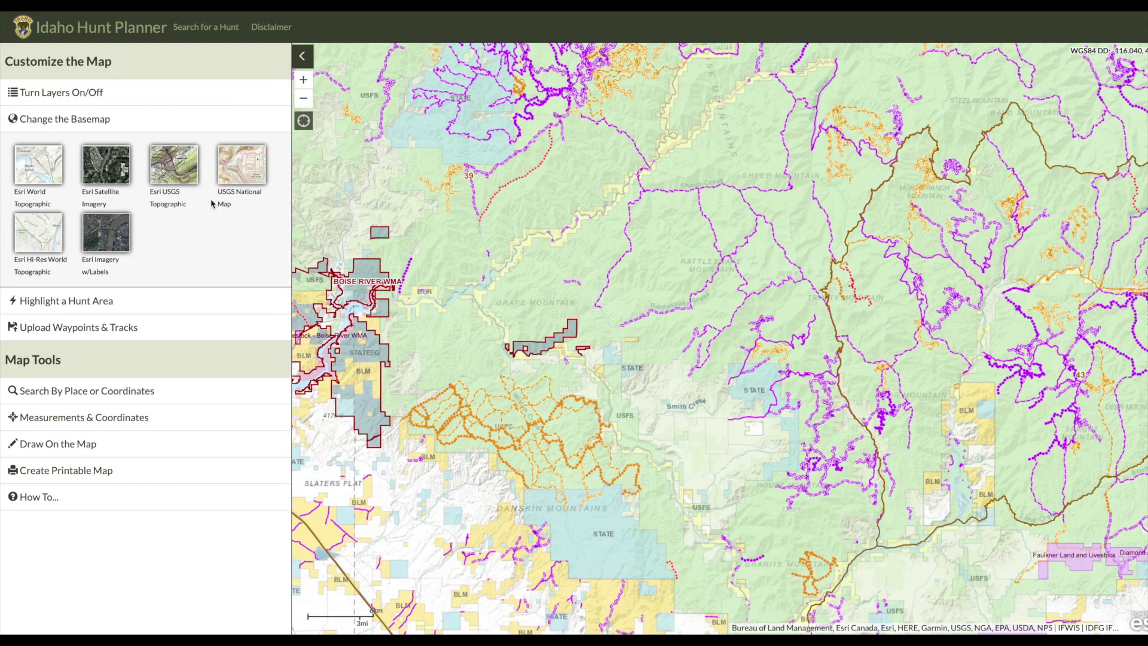
{"action": "left_click", "coordinate": [251, 172]}
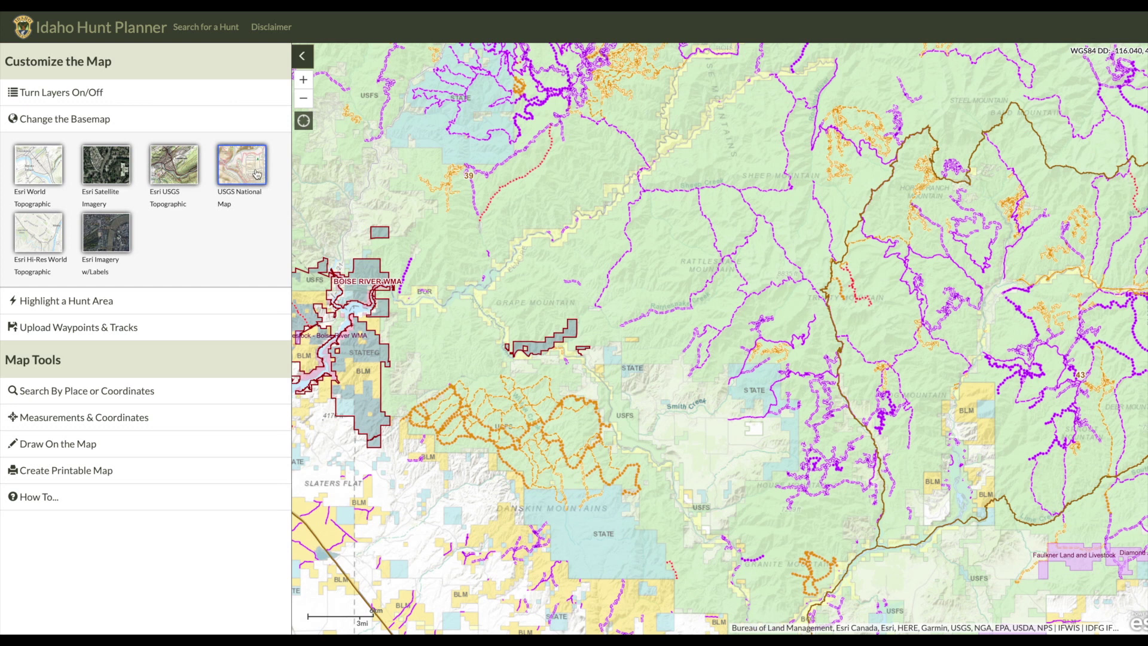
{"action": "left_click", "coordinate": [107, 235]}
{"action": "left_click", "coordinate": [86, 172]}
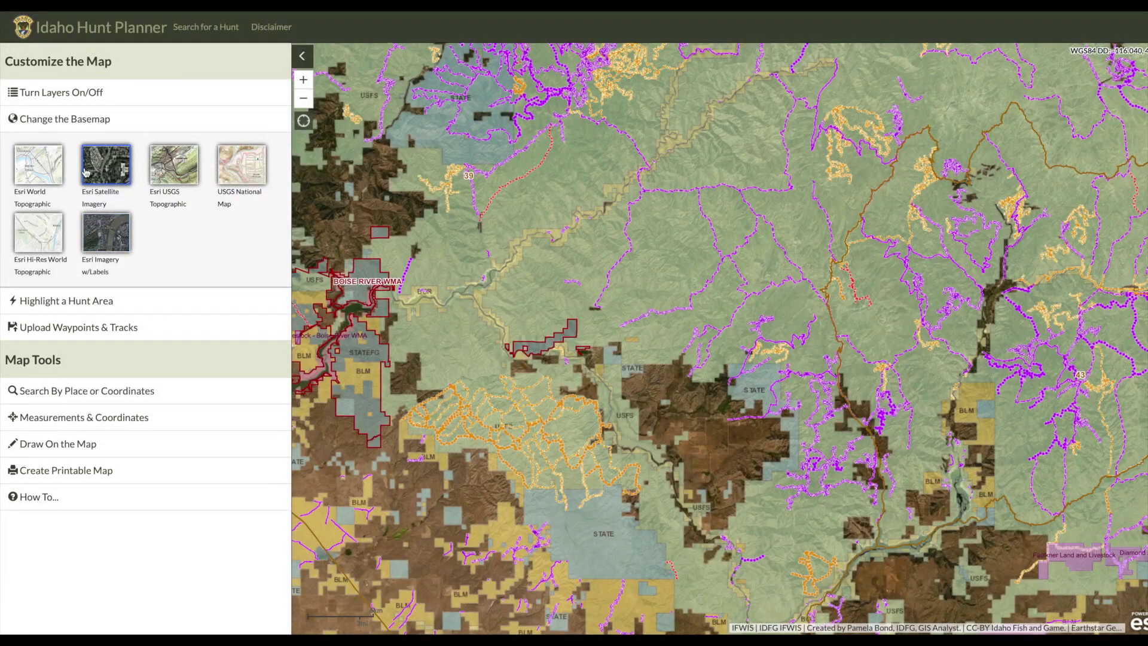
{"action": "left_click", "coordinate": [46, 222]}
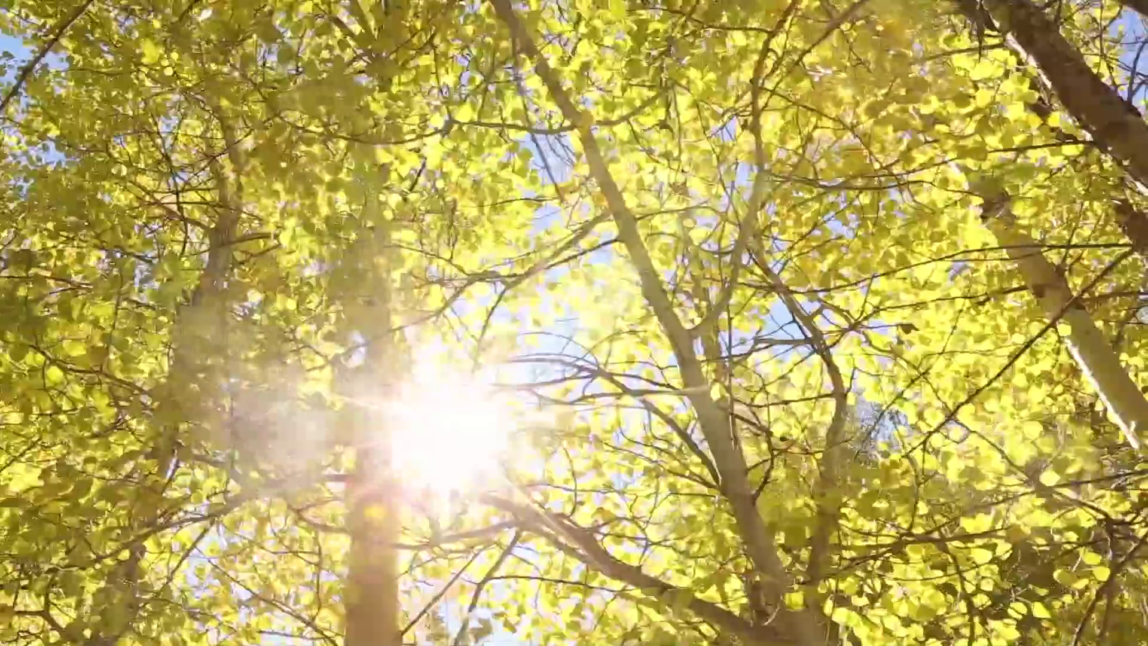